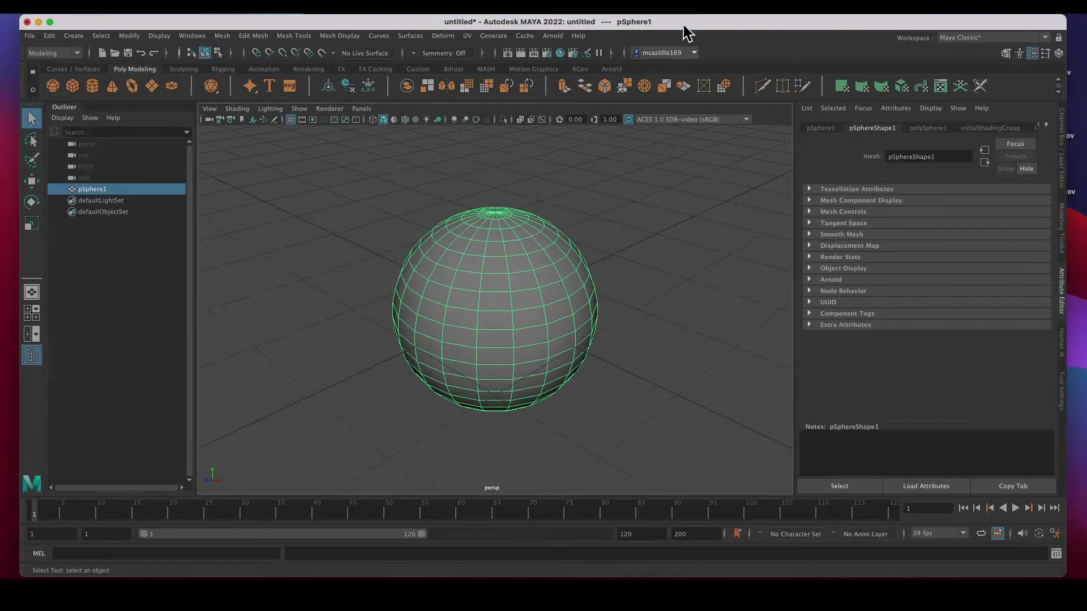
# Step: Zoom out on pSphere1 and show the Modeling Toolkit in place of the Attribute Editor
pyautogui.scroll(-3, 440, 270)
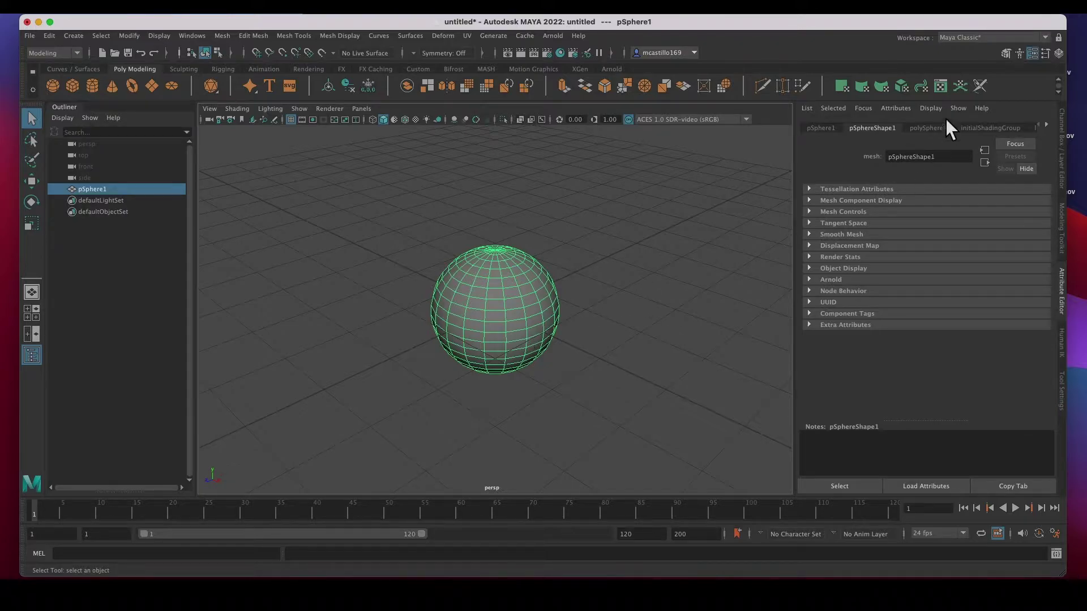
pyautogui.click(1011, 57)
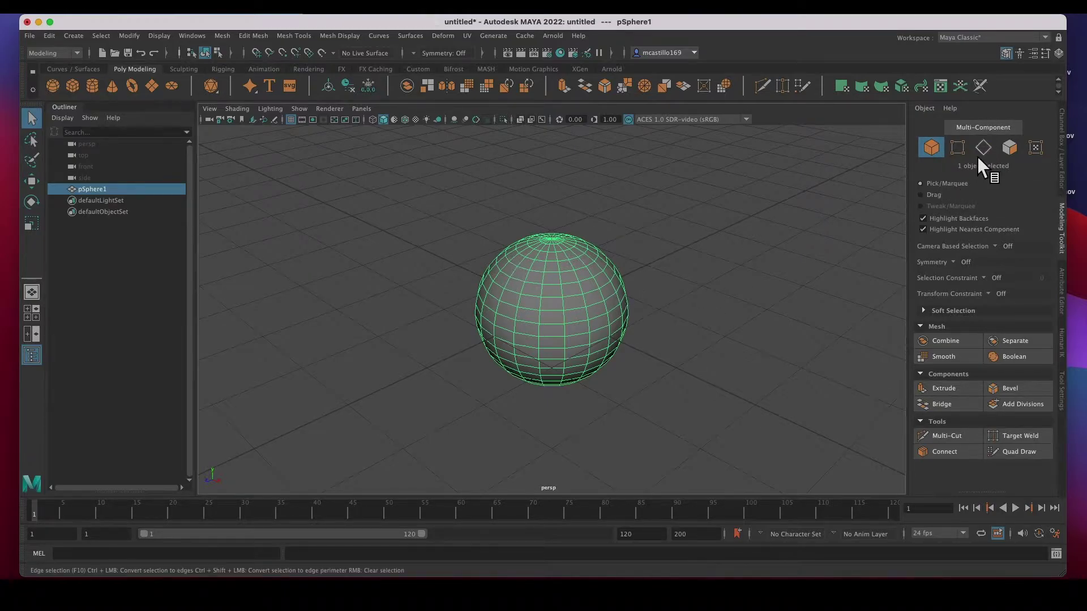
# Step: Marquee-select vertices, then edges, then faces on the sphere's upper half
pyautogui.click(957, 148)
pyautogui.moveTo(460, 213); pyautogui.dragTo(652, 295)
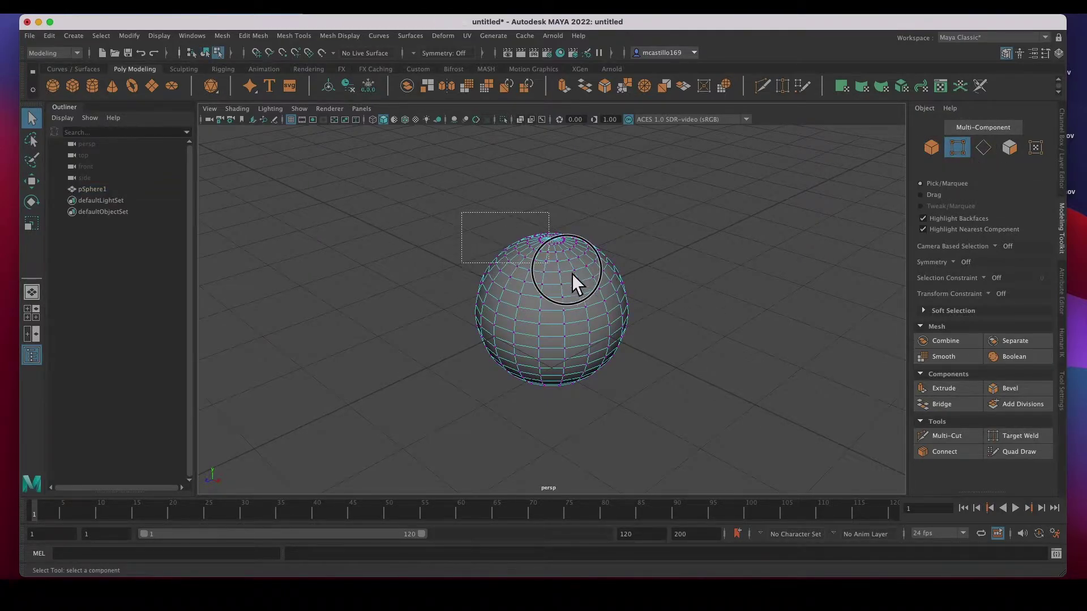
pyautogui.click(983, 148)
pyautogui.moveTo(415, 215); pyautogui.dragTo(579, 280)
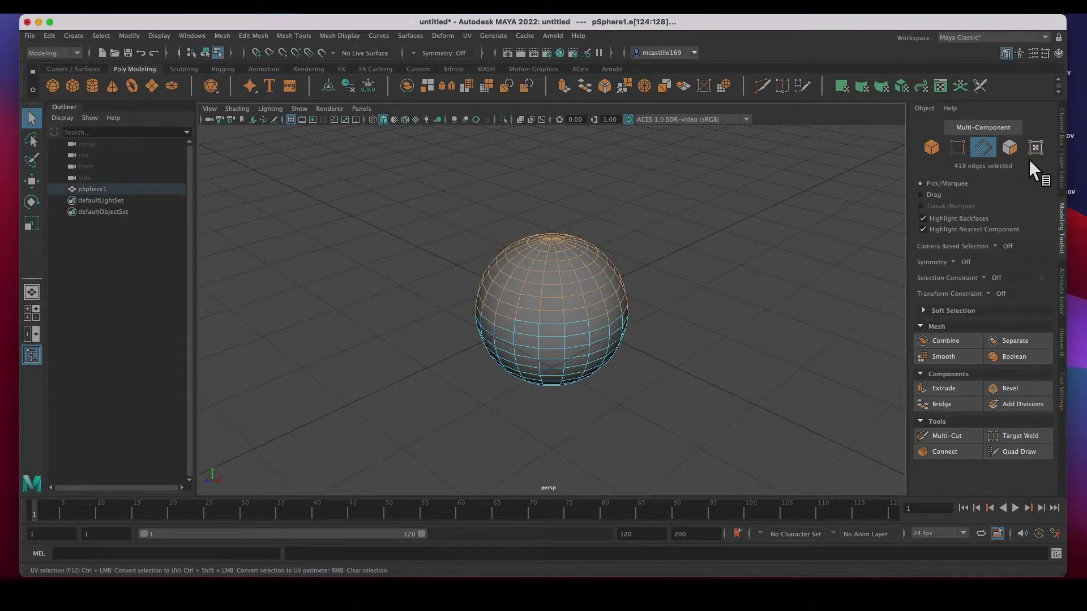
pyautogui.click(1010, 148)
pyautogui.moveTo(439, 209); pyautogui.dragTo(673, 305)
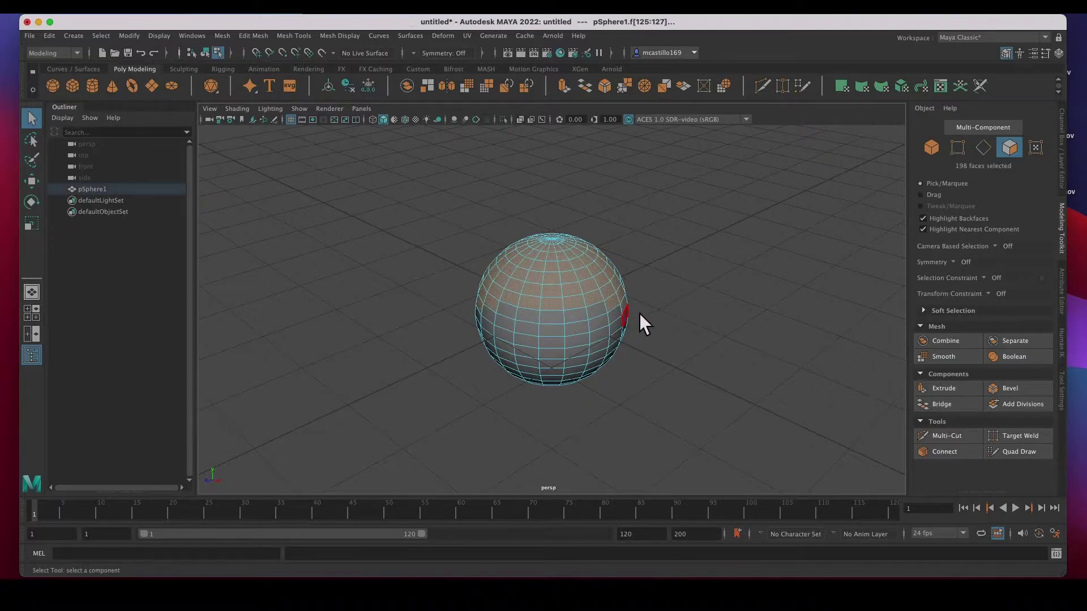
# Step: Cycle through multi-component, object, vertex, edge and face modes, ending in UV selection
pyautogui.click(1038, 149)
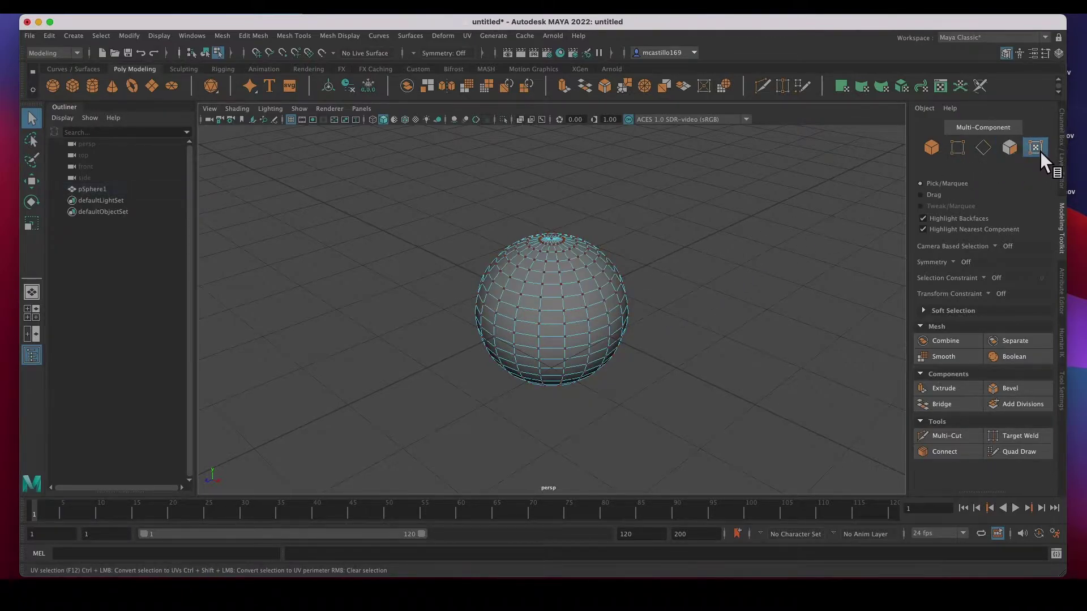
pyautogui.click(942, 154)
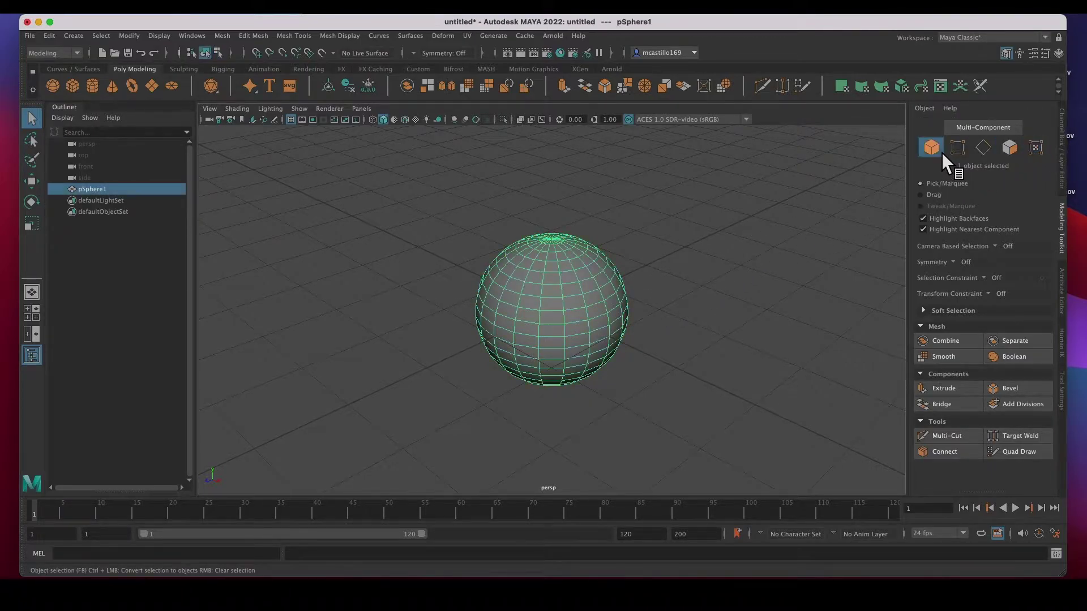
pyautogui.click(957, 151)
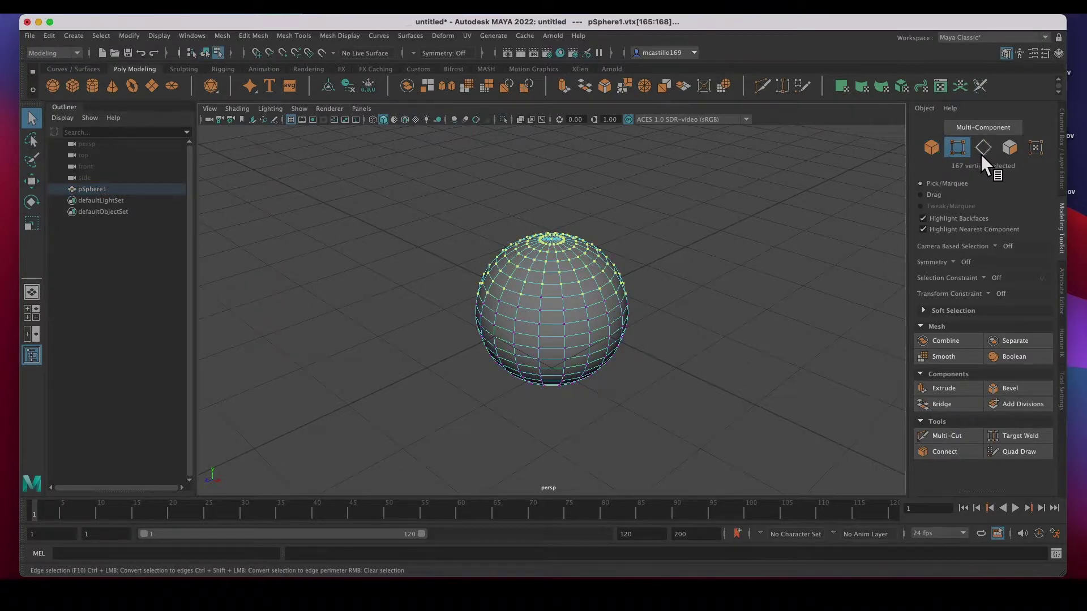
pyautogui.click(986, 150)
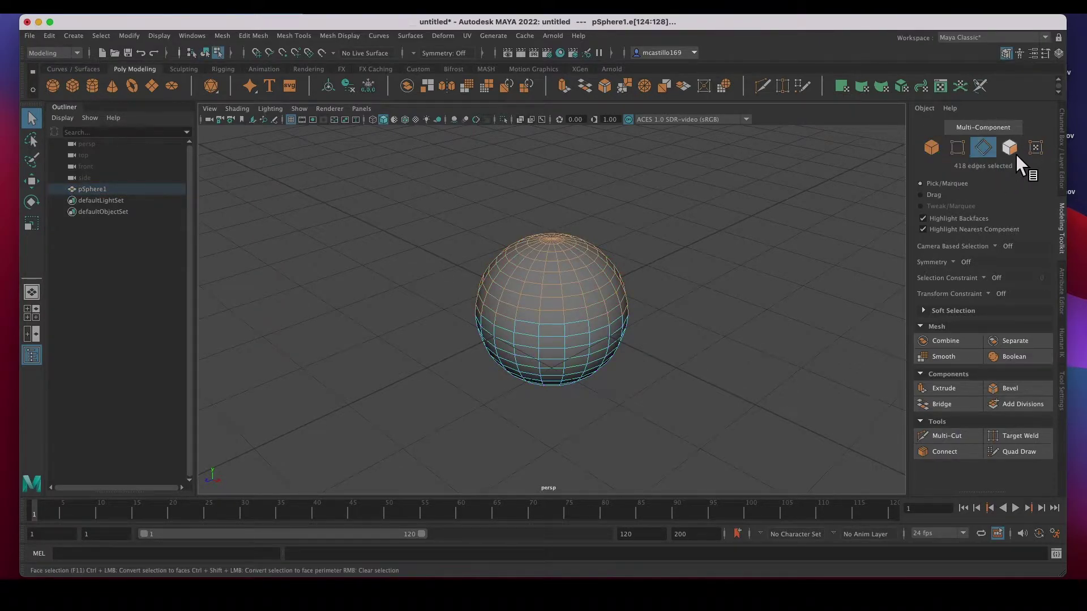
pyautogui.click(1016, 155)
pyautogui.click(1042, 151)
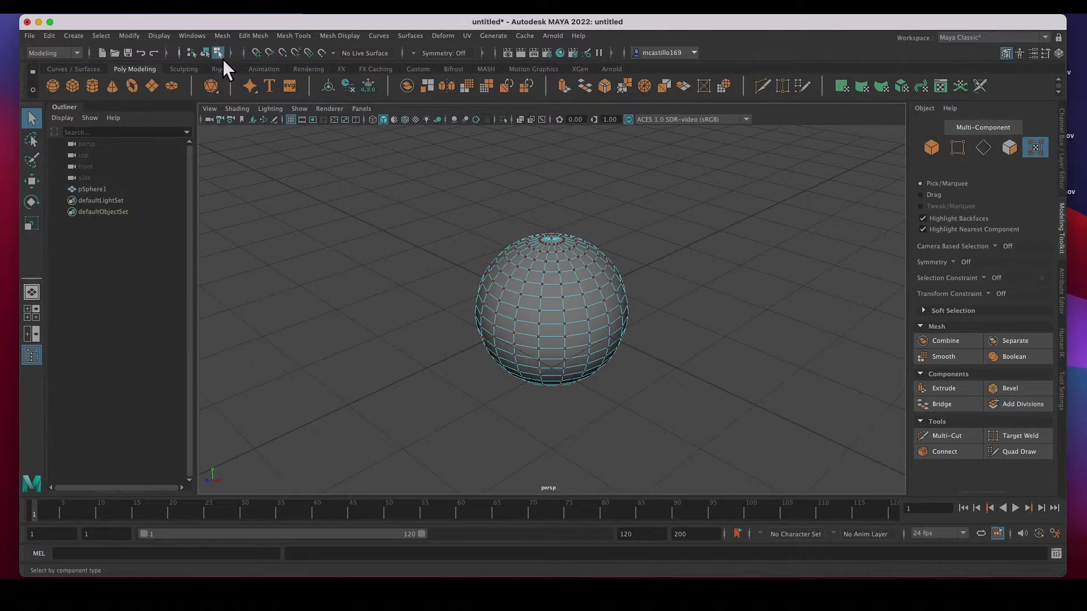
# Step: Select upper-left edges, toggle object/component type selection, then activate Move on the whole sphere
pyautogui.click(986, 155)
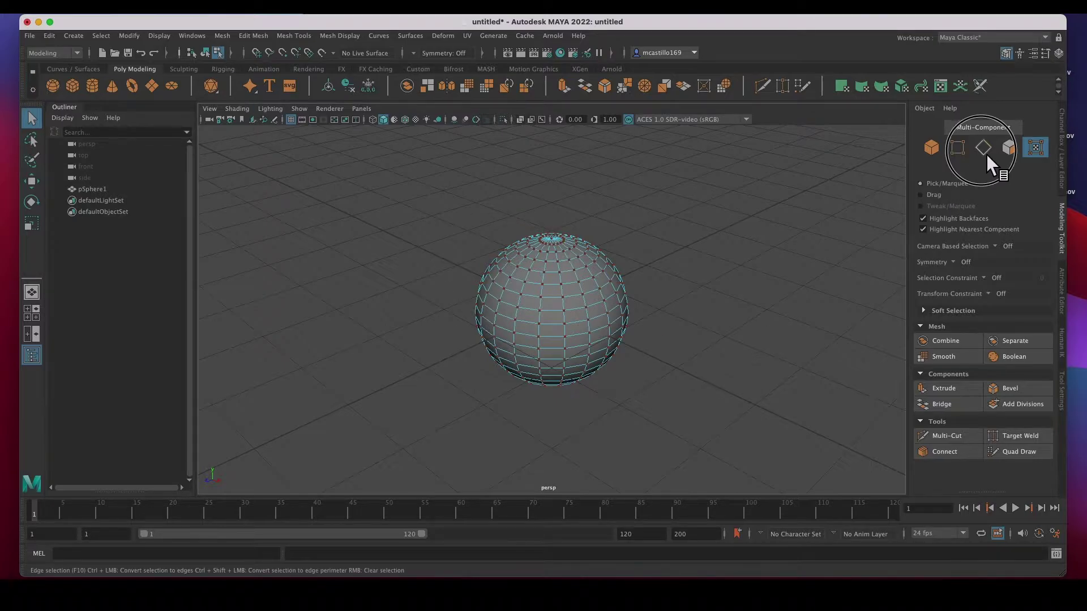
pyautogui.moveTo(444, 269); pyautogui.dragTo(552, 321)
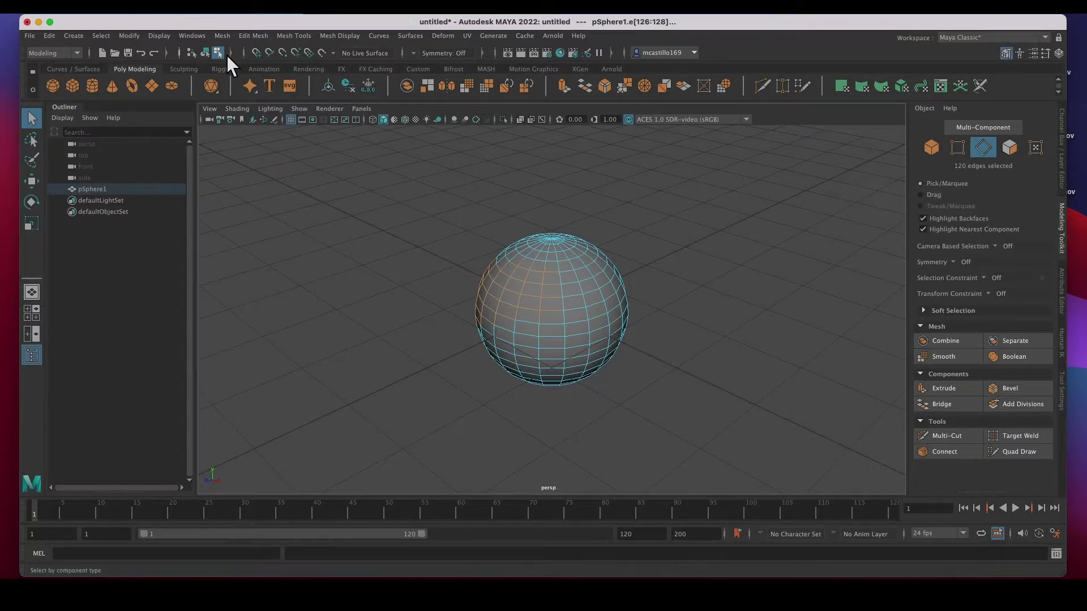
pyautogui.click(209, 56)
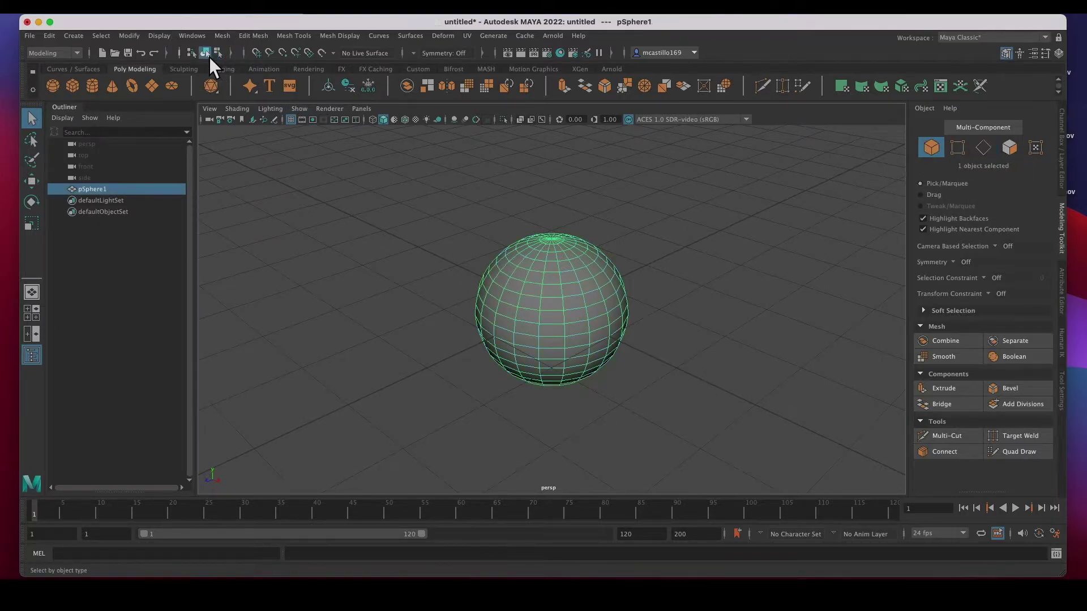
pyautogui.click(217, 55)
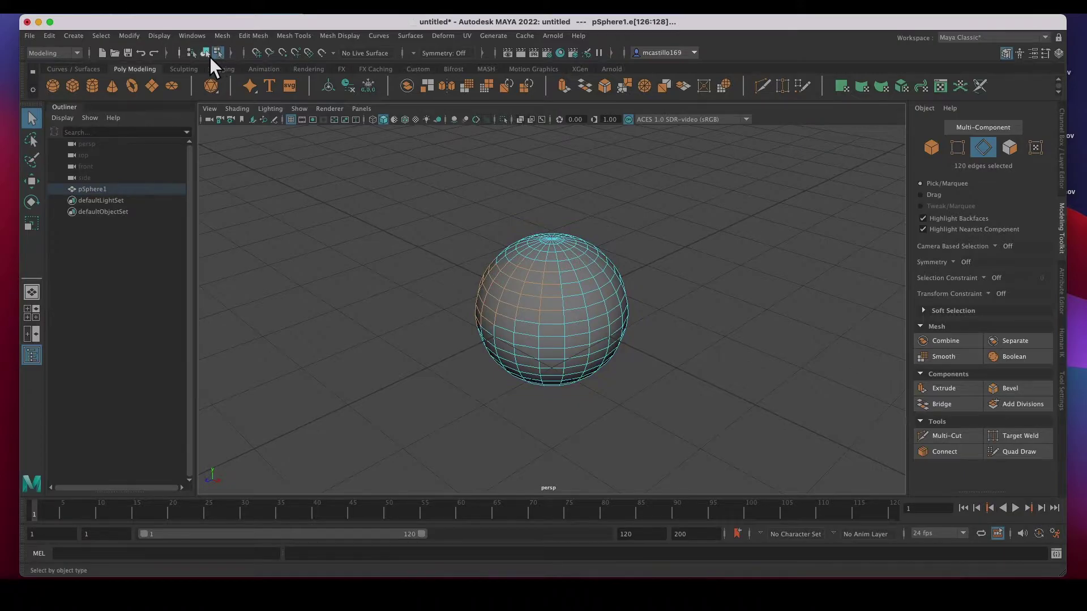
pyautogui.click(210, 57)
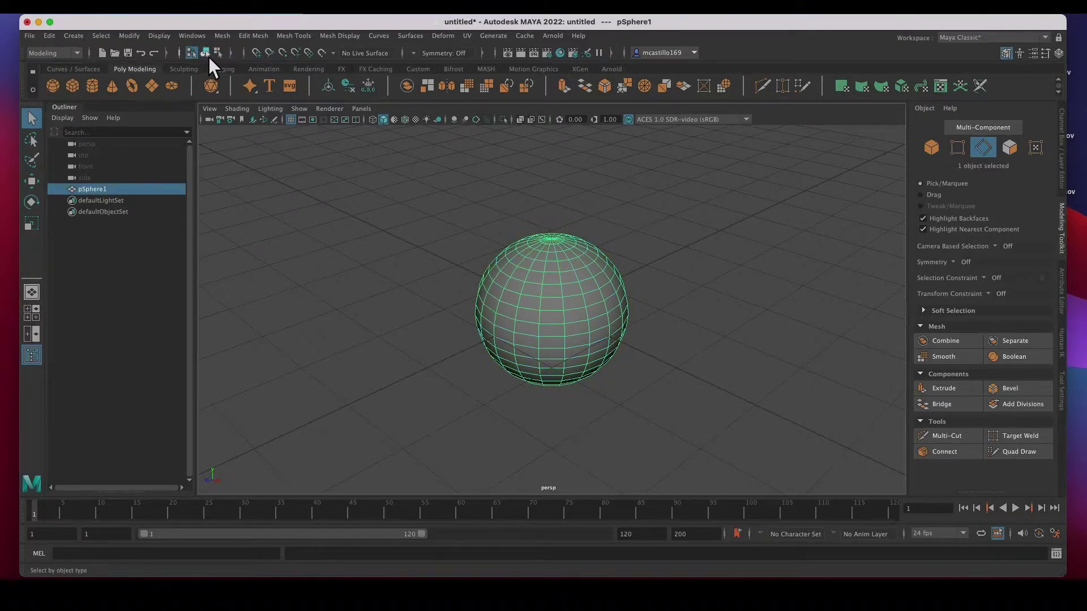
pyautogui.press('w')
pyautogui.scroll(-3, 513, 331)
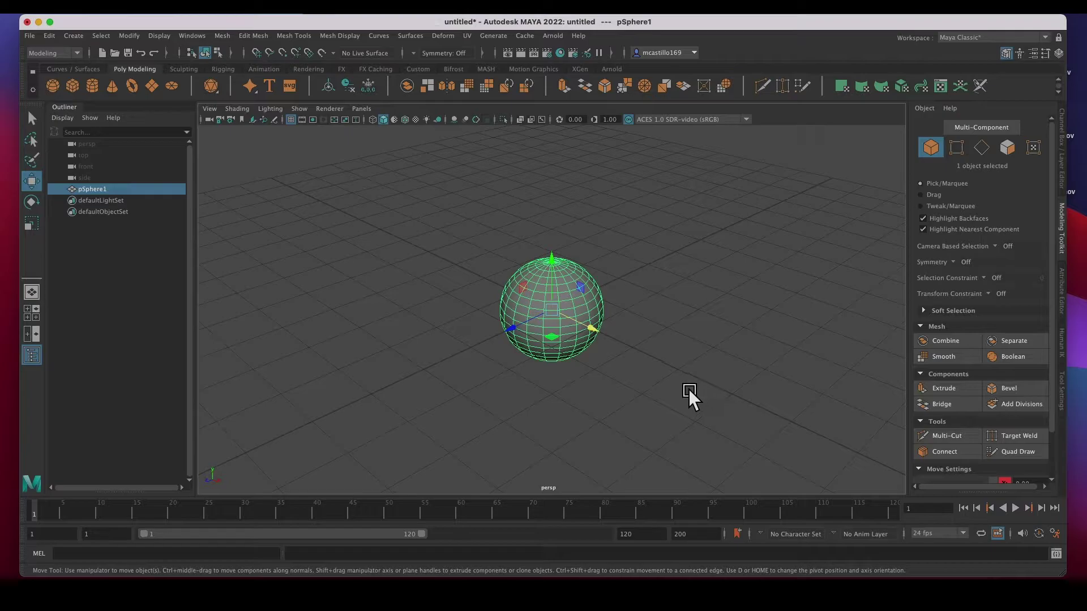
# Step: Shift-drag the Move X arrow to clone the sphere into pSphere2 at lower right
pyautogui.keyDown('shift'); pyautogui.moveTo(606, 332); pyautogui.dragTo(733, 395); pyautogui.keyUp('shift')
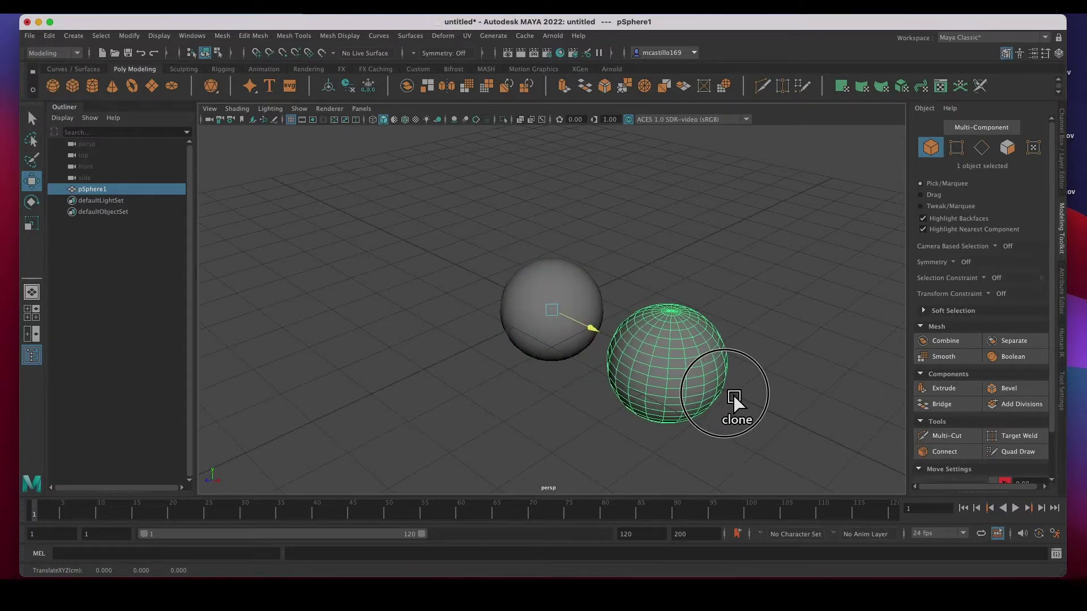
pyautogui.scroll(-3, 573, 413)
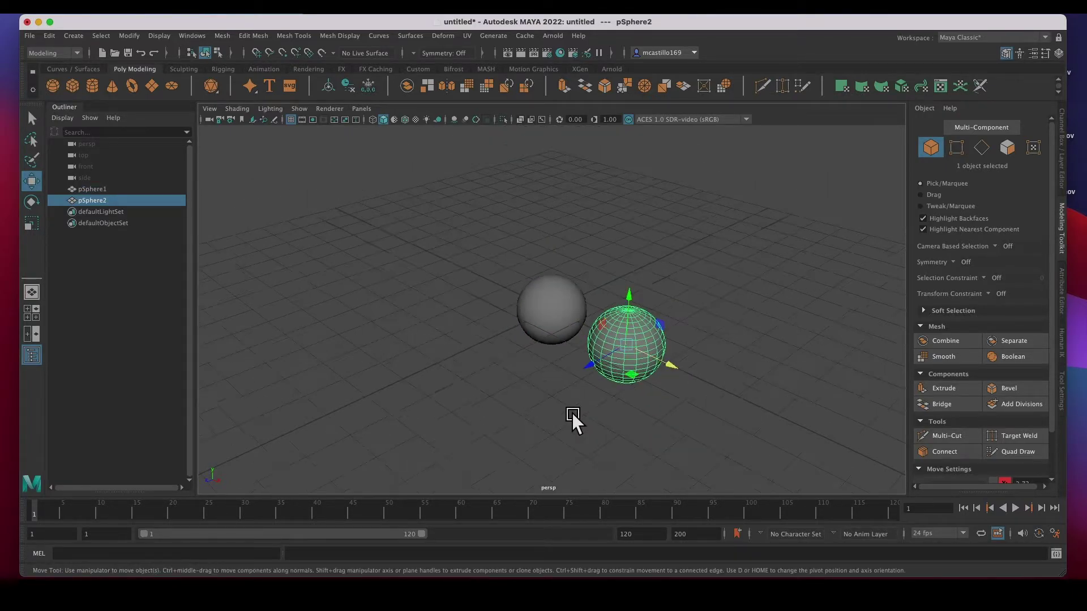
pyautogui.scroll(2, 572, 413)
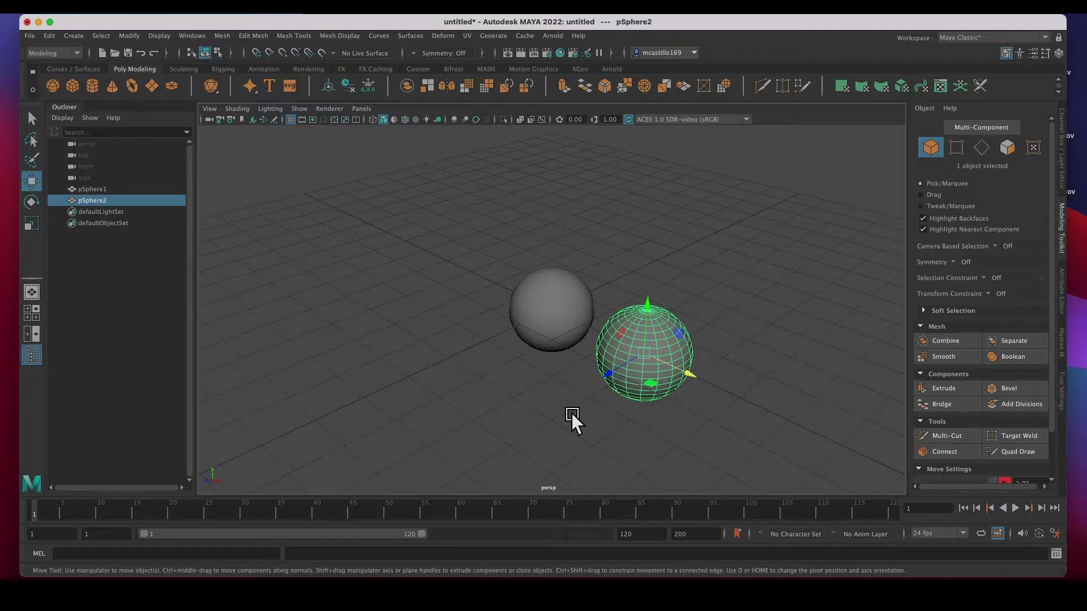
# Step: Alternate selecting pSphere1 and pSphere2, ending on pSphere1 with component type selection
pyautogui.click(539, 295)
pyautogui.click(631, 334)
pyautogui.click(561, 298)
pyautogui.click(666, 357)
pyautogui.click(566, 308)
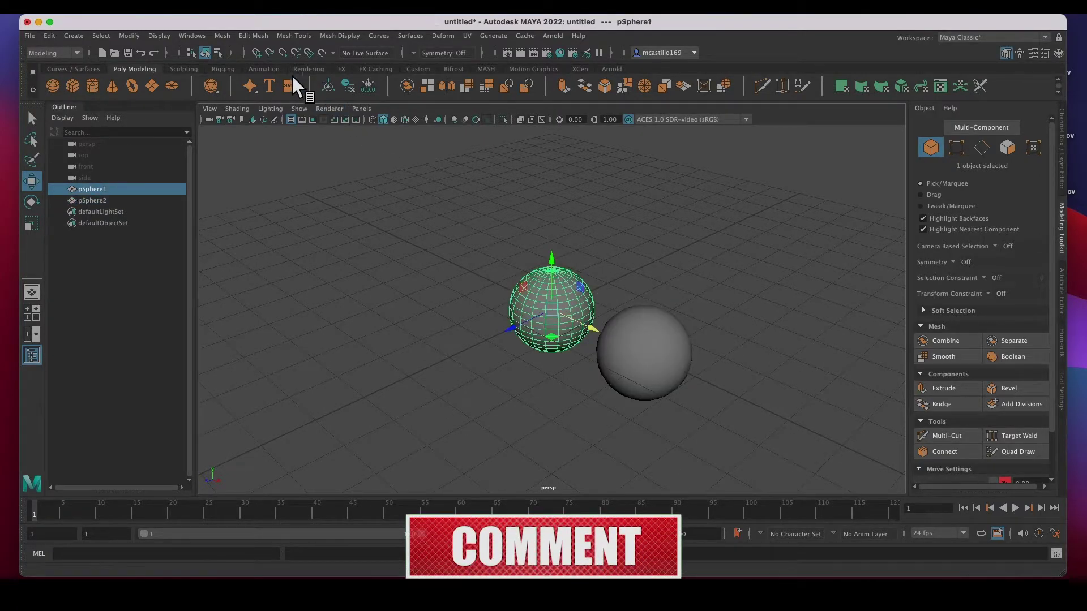
pyautogui.click(226, 56)
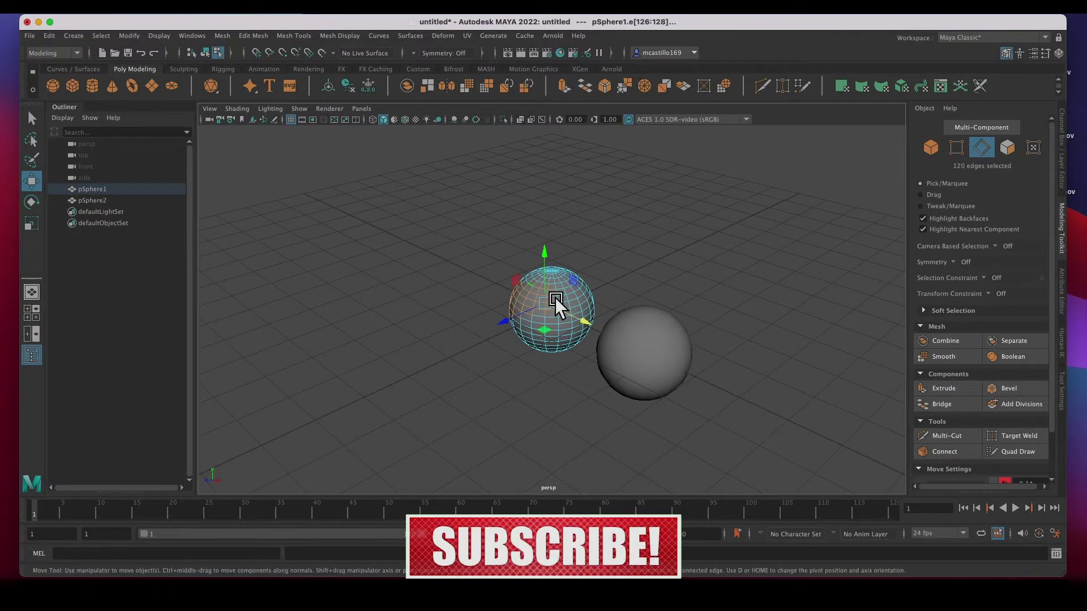
# Step: Marquee-select edges on pSphere1's upper-left, then pick three single edges
pyautogui.moveTo(558, 306); pyautogui.dragTo(626, 356)
pyautogui.scroll(2, 625, 356)
pyautogui.scroll(3, 579, 274)
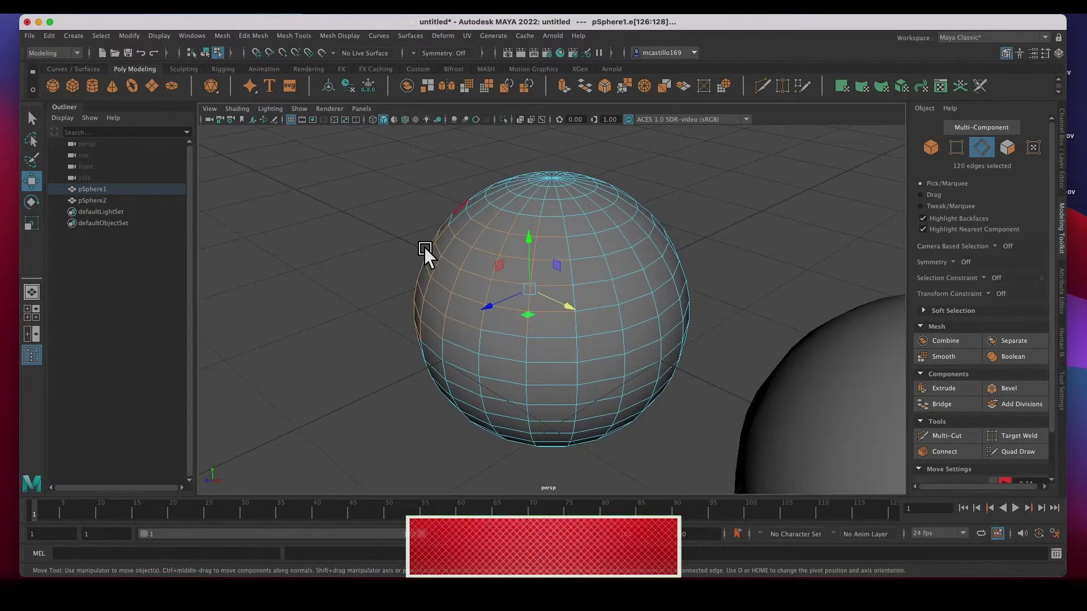
pyautogui.click(619, 249)
pyautogui.keyDown('shift'); pyautogui.click(583, 250); pyautogui.keyUp('shift')
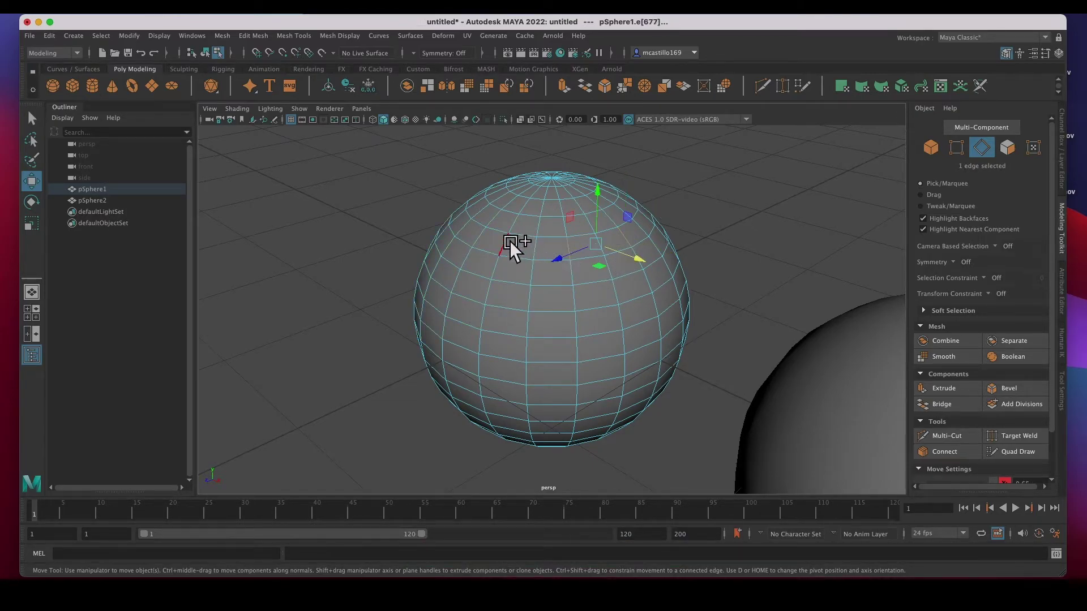
pyautogui.keyDown('shift'); pyautogui.click(495, 243); pyautogui.keyUp('shift')
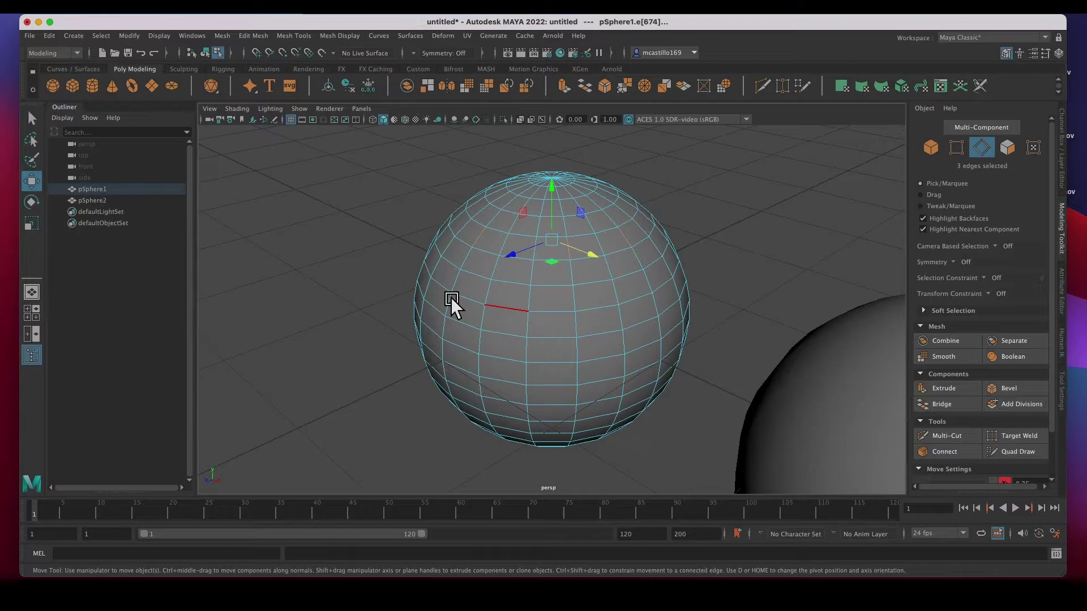
# Step: Grow the edge selection to 165 edges with Paint Selection and Lasso, then clear it
pyautogui.click(31, 161)
pyautogui.moveTo(408, 223); pyautogui.dragTo(399, 312)
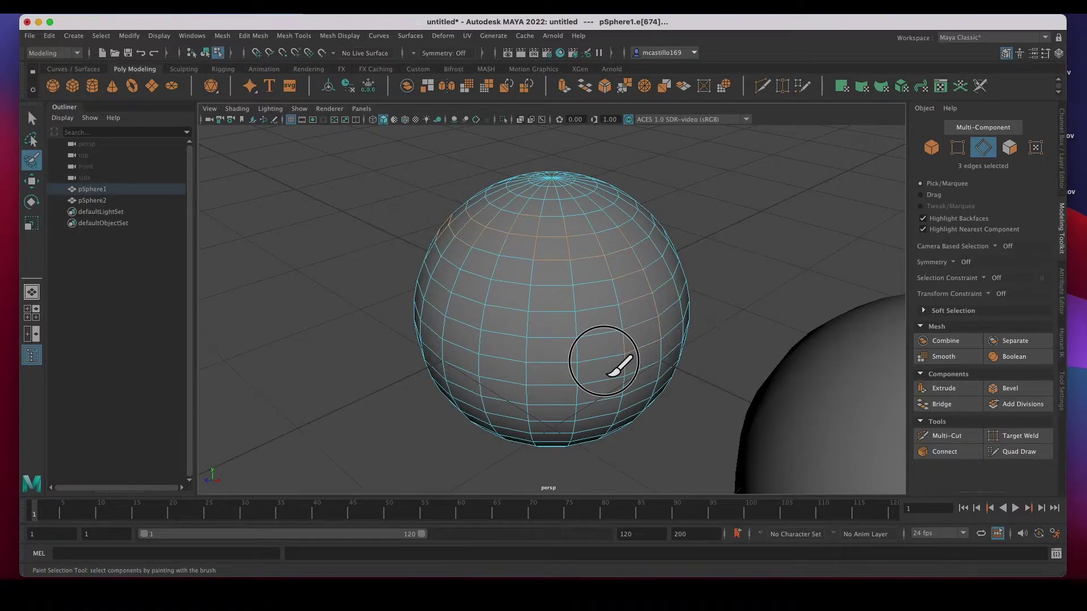
pyautogui.click(35, 141)
pyautogui.moveTo(412, 267); pyautogui.dragTo(400, 318)
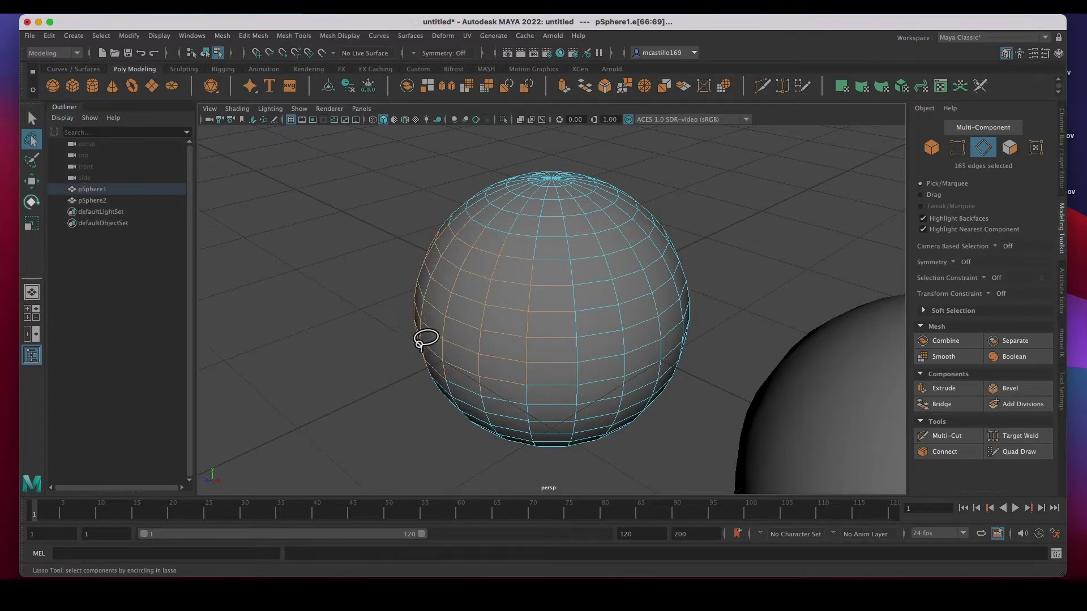
pyautogui.click(502, 240)
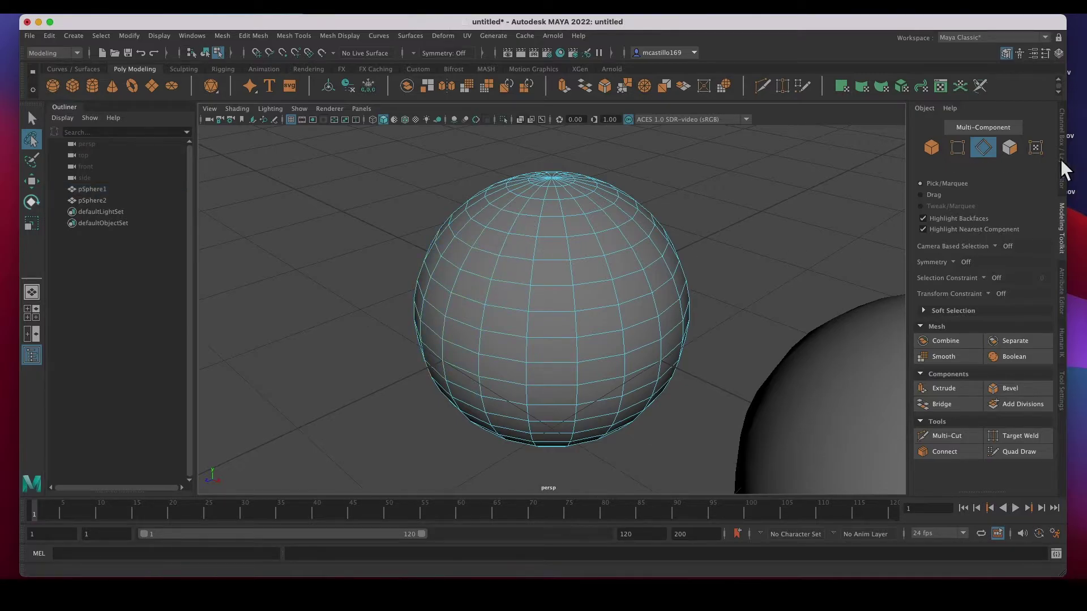
# Step: Paint-select up to 188 vertices on pSphere1, then clear them with the Select tool
pyautogui.click(962, 150)
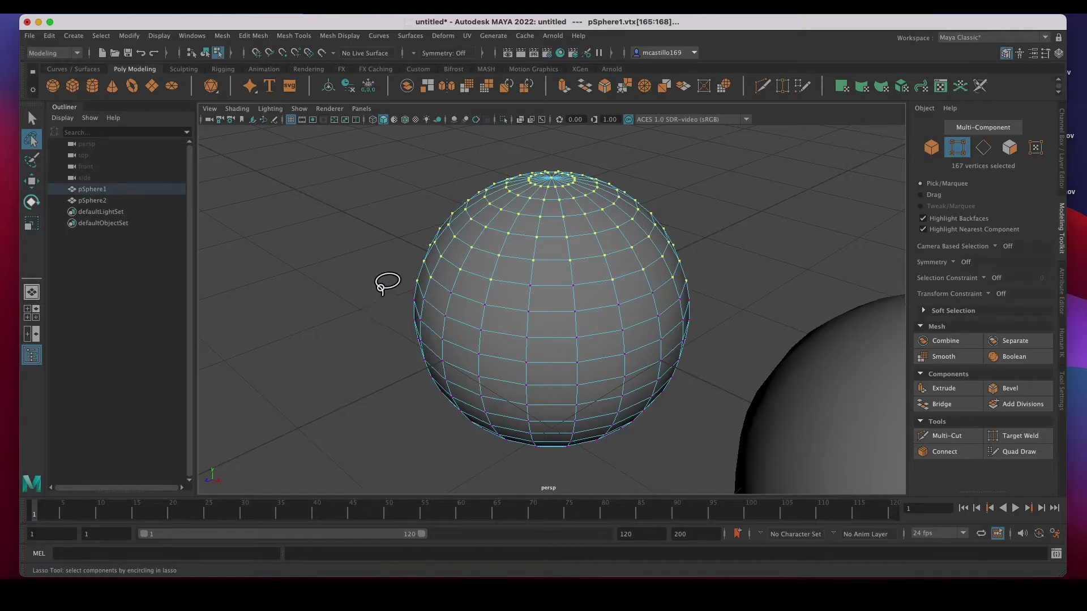
pyautogui.click(31, 160)
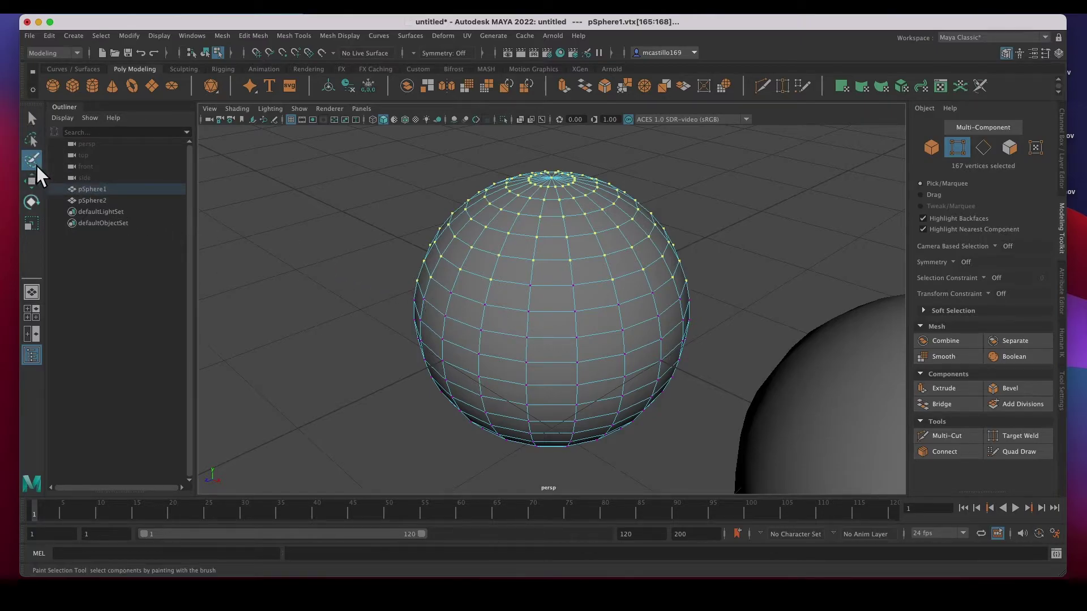
pyautogui.moveTo(531, 344)
pyautogui.mouseDown()
pyautogui.moveTo(487, 382)
pyautogui.moveTo(573, 335)
pyautogui.moveTo(504, 308)
pyautogui.moveTo(615, 309)
pyautogui.moveTo(497, 316)
pyautogui.moveTo(539, 340)
pyautogui.moveTo(475, 311)
pyautogui.mouseUp()
pyautogui.click(32, 118)
pyautogui.click(347, 266)
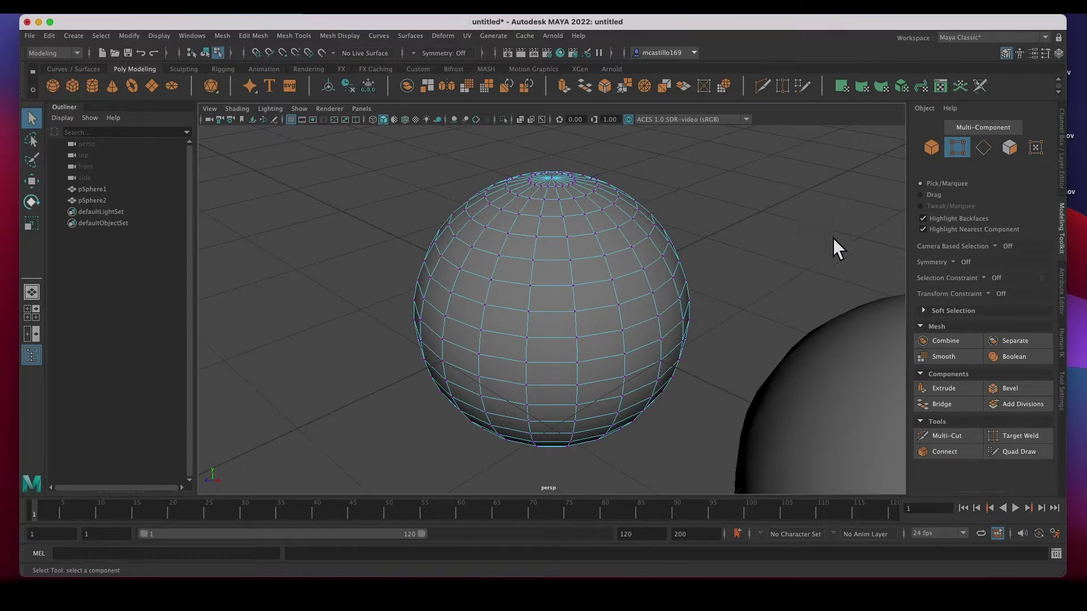
pyautogui.scroll(-3, 610, 284)
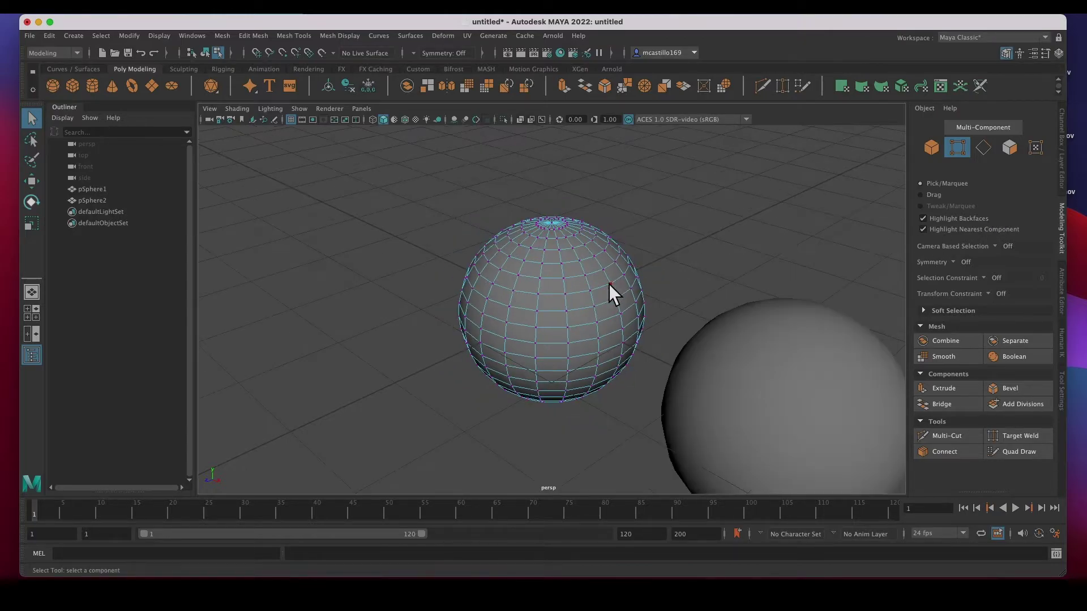
# Step: Select a single vertex near pSphere1's top pole, then return the sphere to object mode
pyautogui.scroll(-1, 609, 284)
pyautogui.scroll(-2, 608, 284)
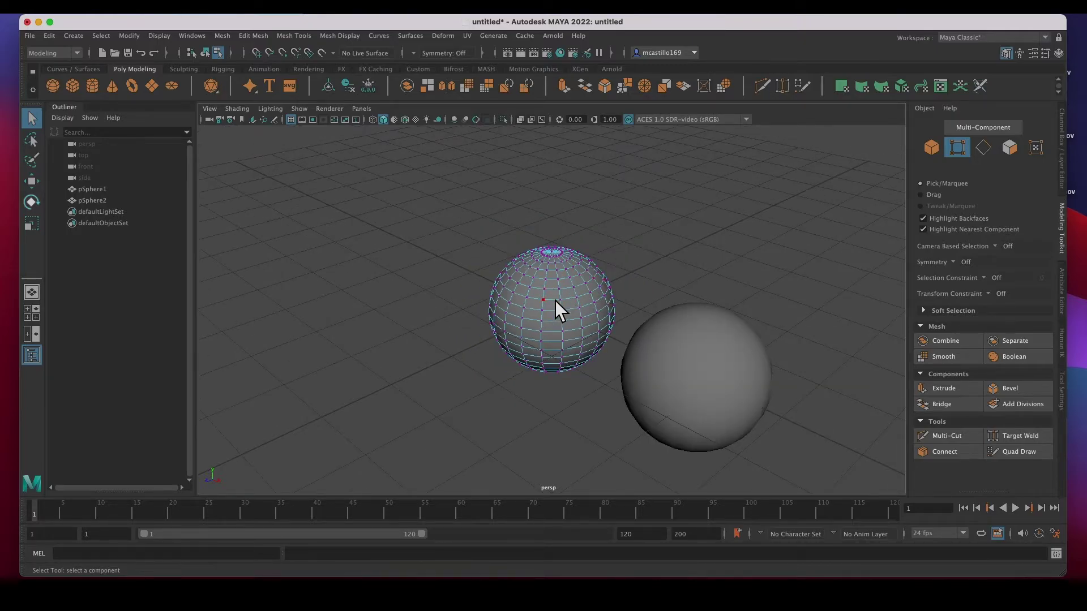
pyautogui.click(554, 264)
pyautogui.click(213, 59)
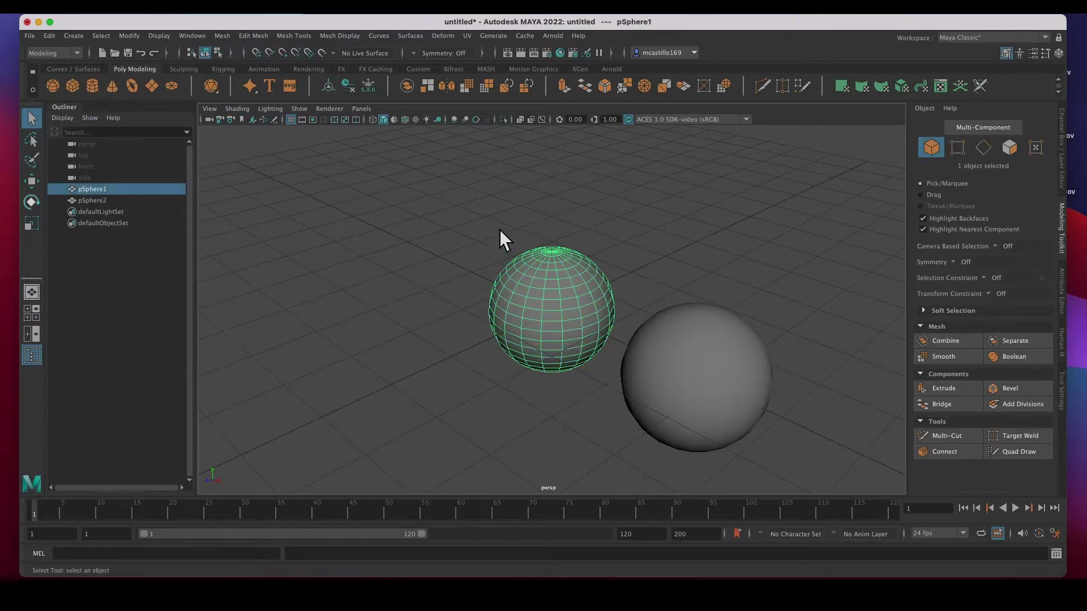
pyautogui.rightClick(543, 288)
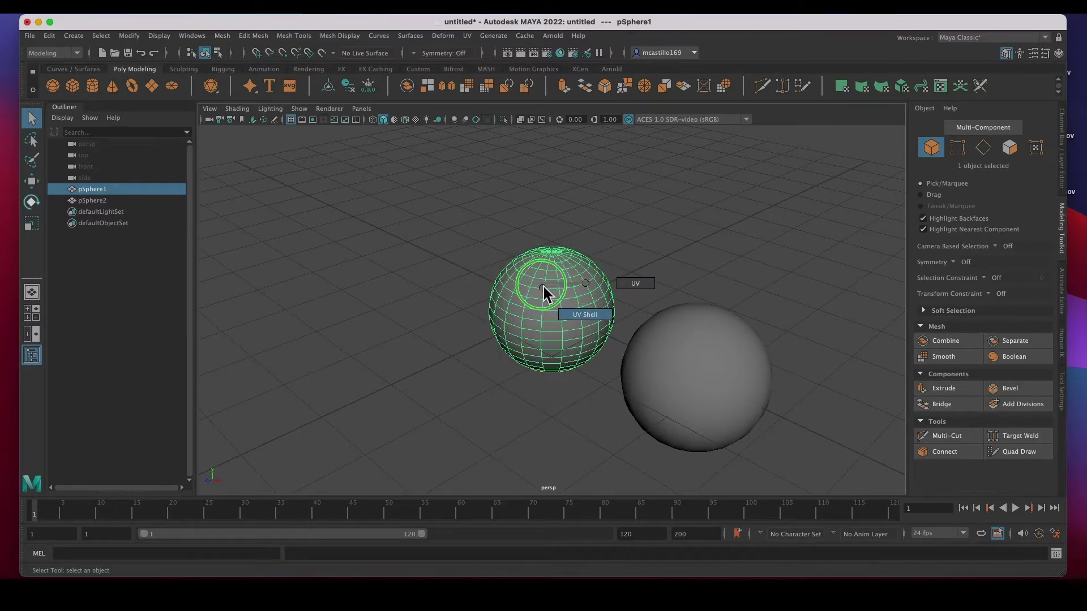
pyautogui.rightClick(542, 285)
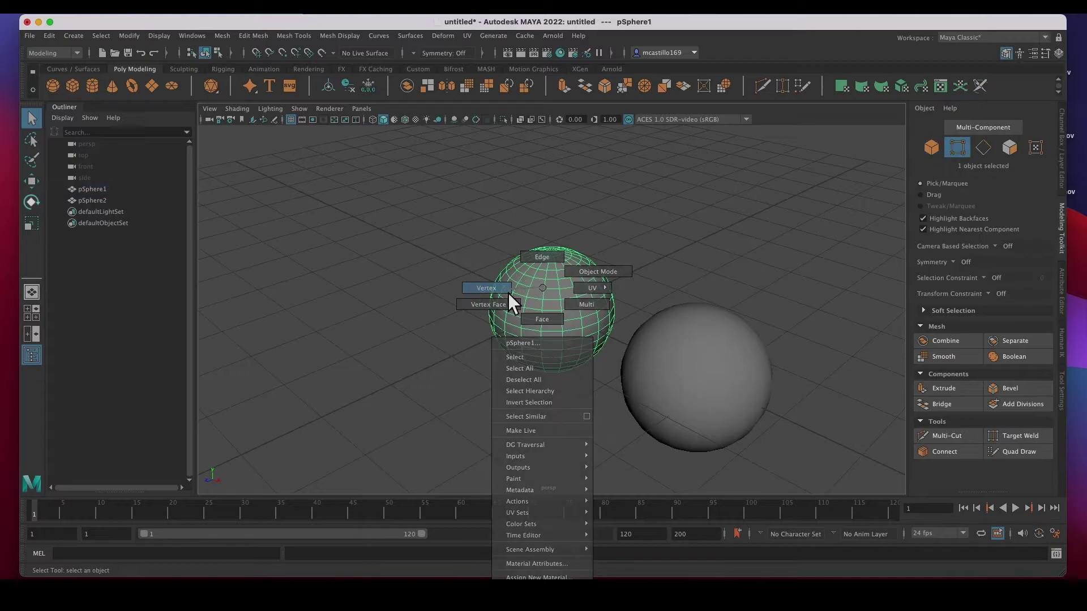
pyautogui.click(507, 293)
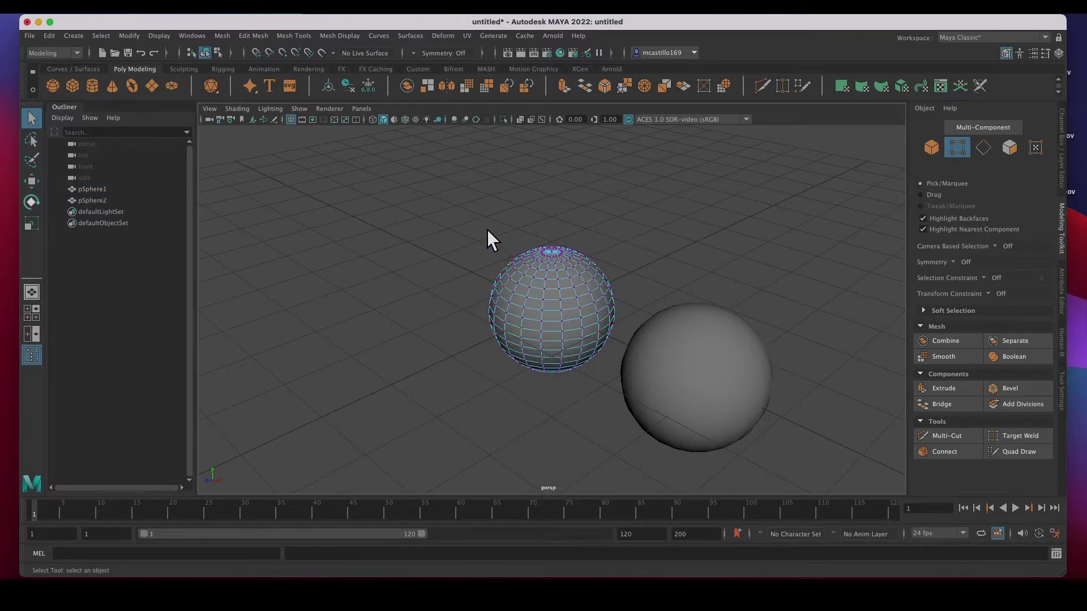
pyautogui.moveTo(487, 233); pyautogui.dragTo(562, 319)
pyautogui.rightClick(568, 310)
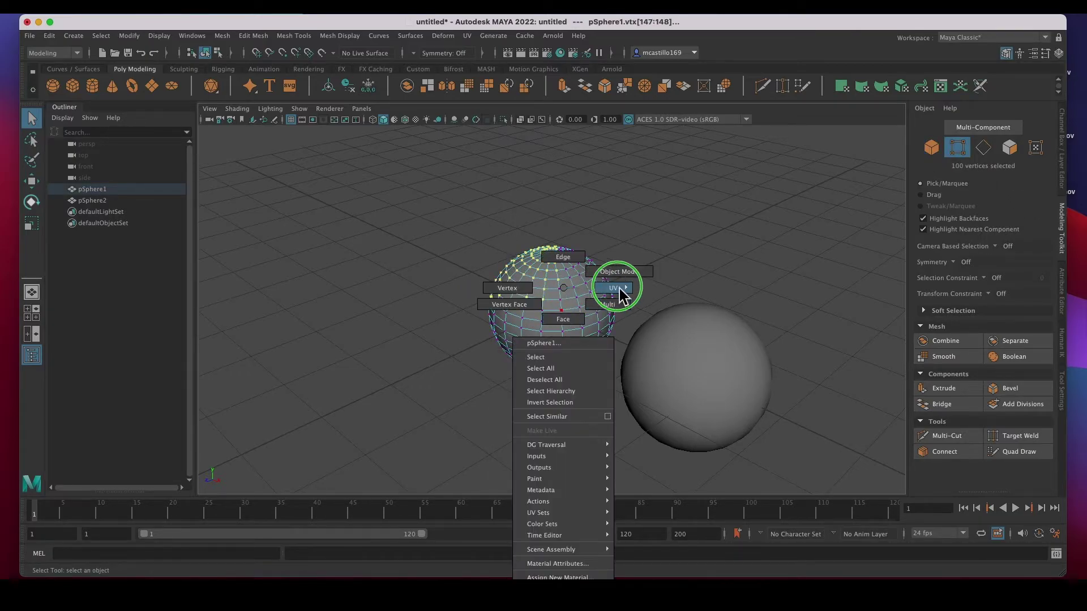
pyautogui.rightClick(562, 288)
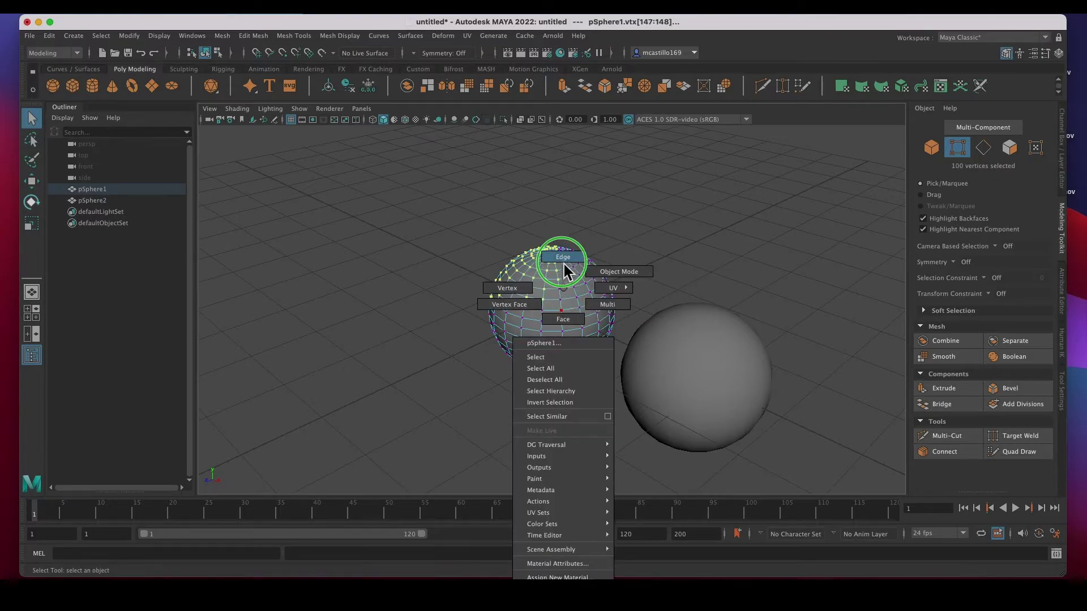
pyautogui.click(563, 257)
pyautogui.moveTo(543, 287)
pyautogui.mouseDown(button='right')
pyautogui.moveTo(651, 297)
pyautogui.moveTo(550, 289)
pyautogui.mouseUp(button='right')
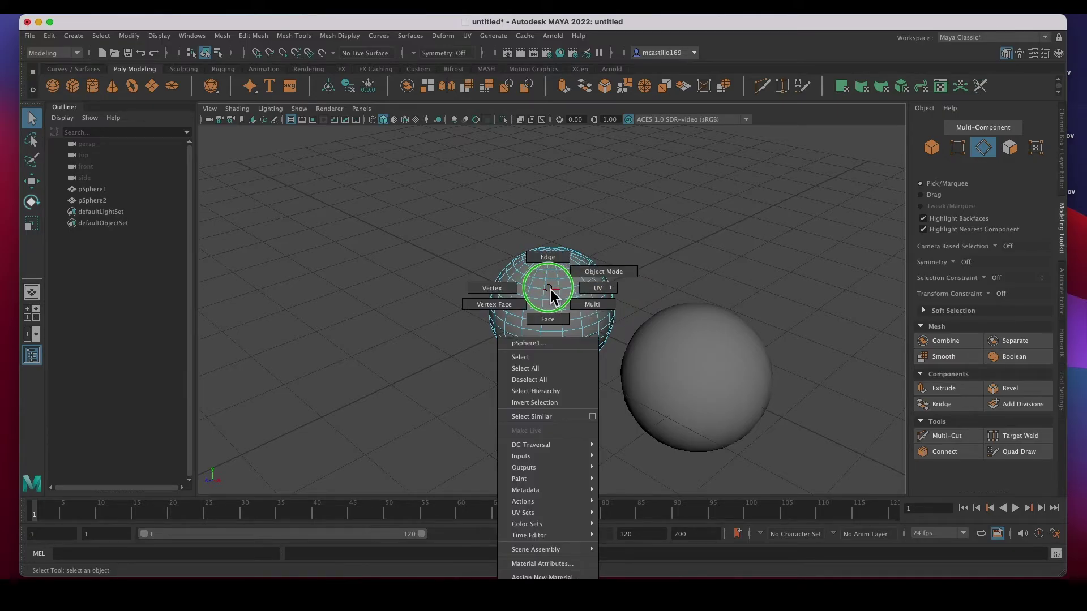
pyautogui.moveTo(549, 287); pyautogui.dragTo(548, 318, button='right')
pyautogui.click(552, 332)
pyautogui.click(530, 313)
pyautogui.click(574, 283)
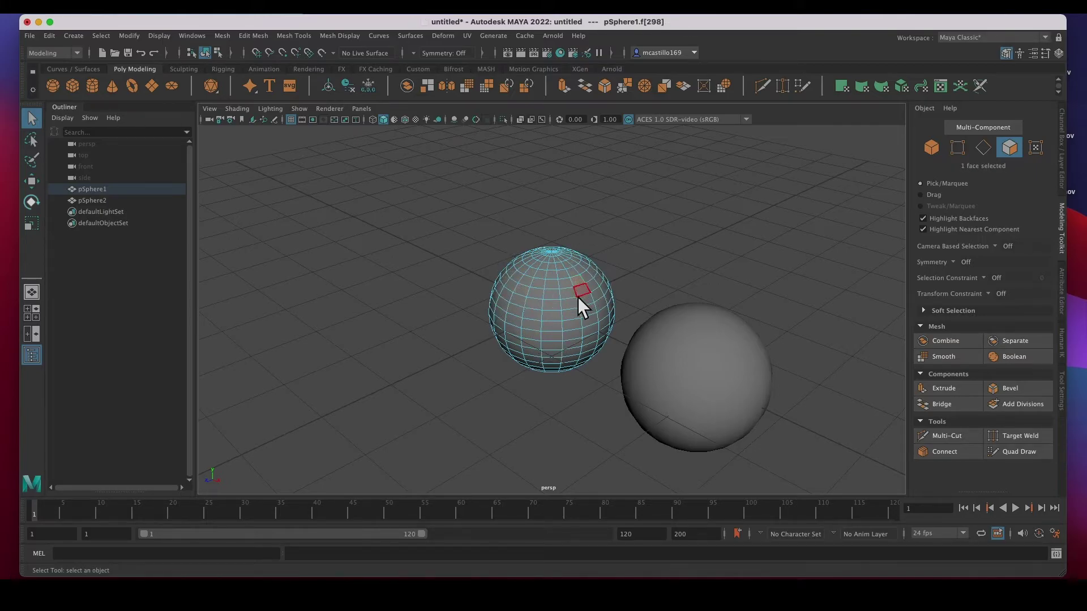
pyautogui.moveTo(564, 298)
pyautogui.mouseDown(button='right')
pyautogui.moveTo(611, 270)
pyautogui.moveTo(603, 277)
pyautogui.mouseUp(button='right')
pyautogui.click(635, 340)
pyautogui.click(599, 328)
pyautogui.click(675, 361)
pyautogui.click(576, 324)
pyautogui.rightClick(545, 288)
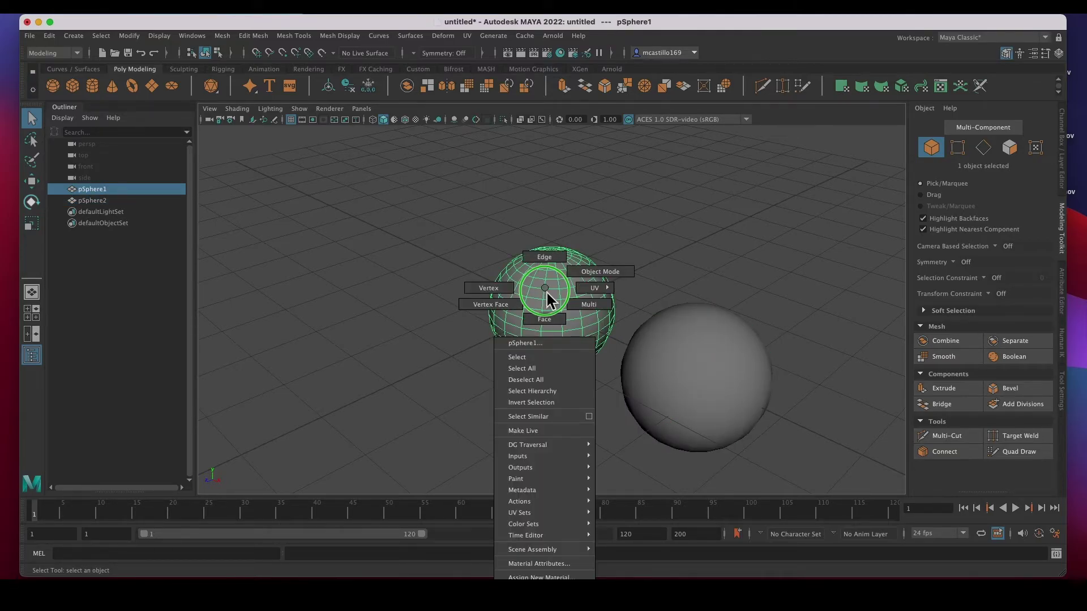
pyautogui.click(547, 292)
pyautogui.rightClick(548, 293)
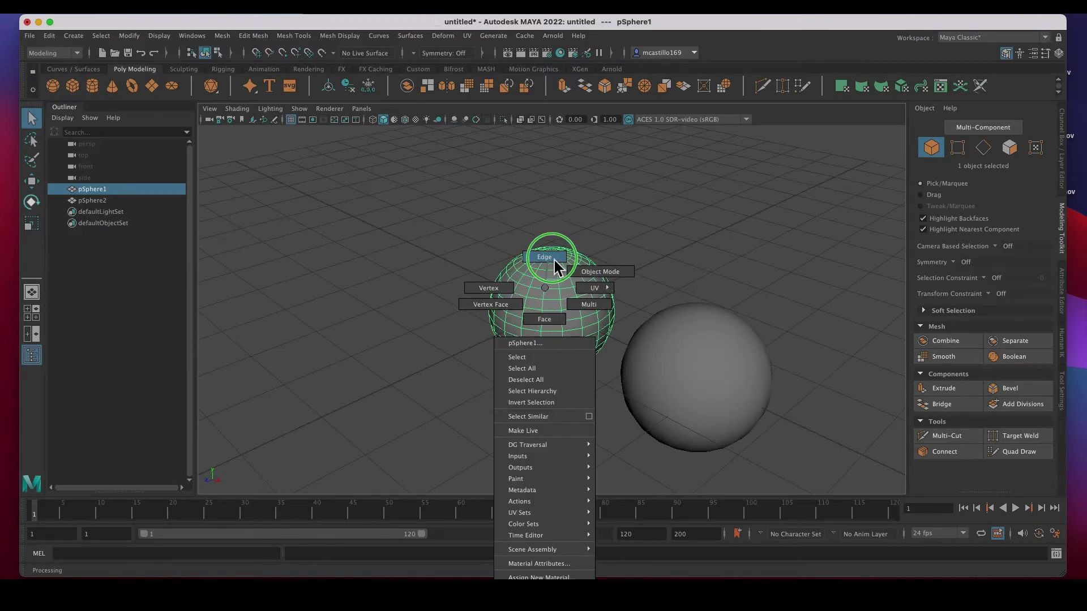
pyautogui.click(547, 289)
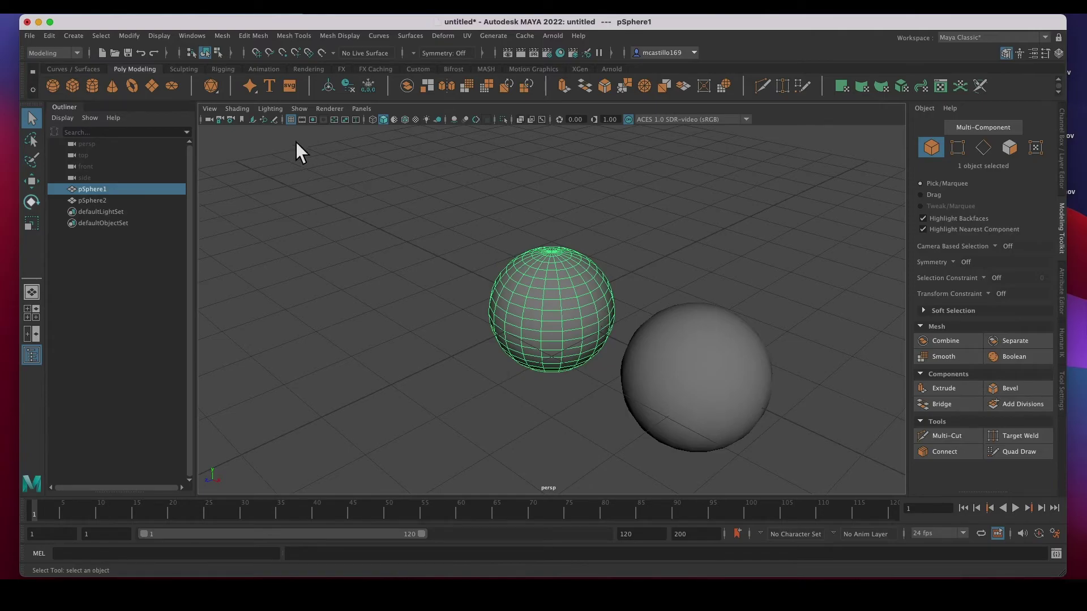
# Step: Toggle object/component type selection, cycle object, vertex, face and multi-component modes, then deselect everything
pyautogui.click(211, 57)
pyautogui.click(220, 56)
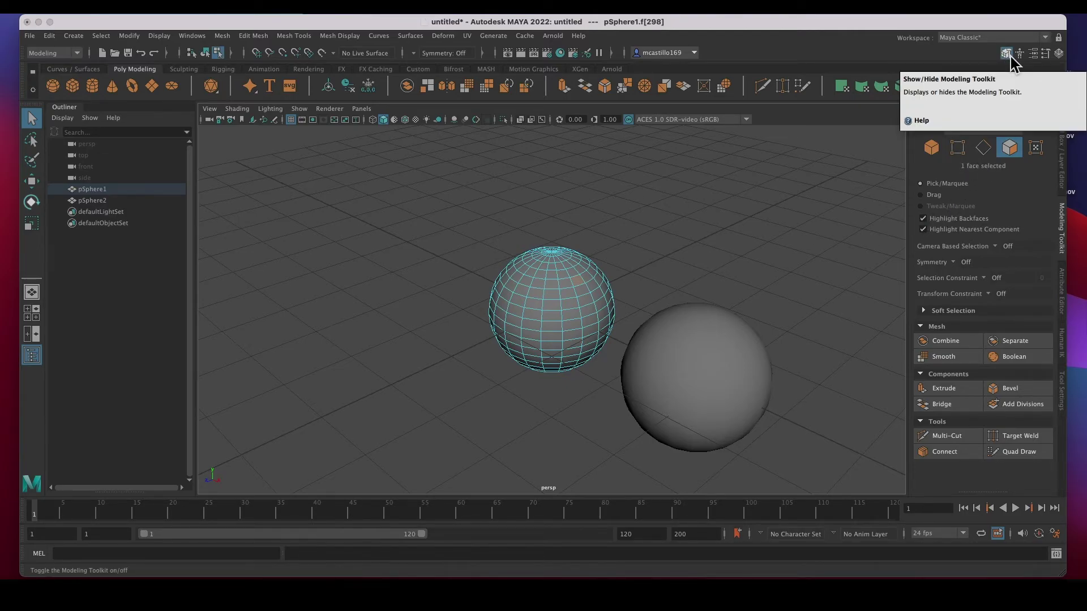
pyautogui.click(935, 151)
pyautogui.click(961, 149)
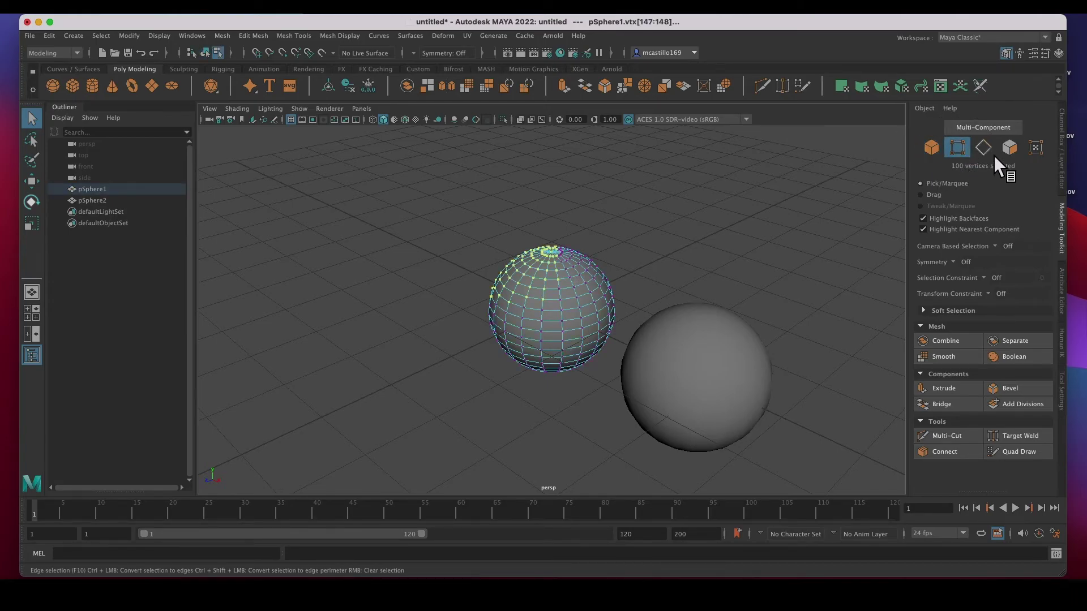
pyautogui.click(1009, 149)
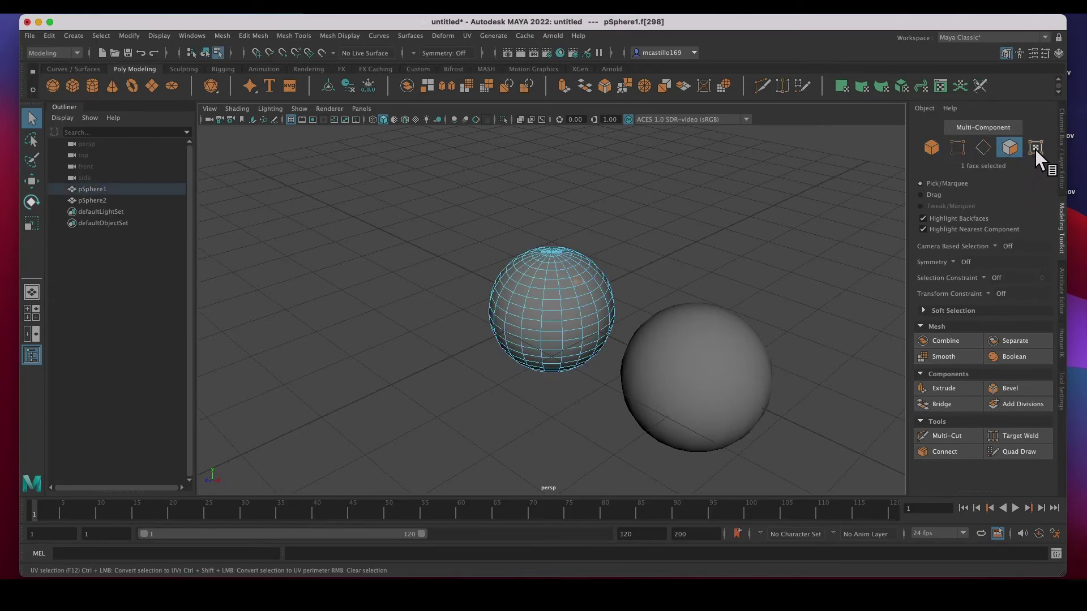
pyautogui.click(1036, 148)
pyautogui.click(957, 148)
pyautogui.click(639, 224)
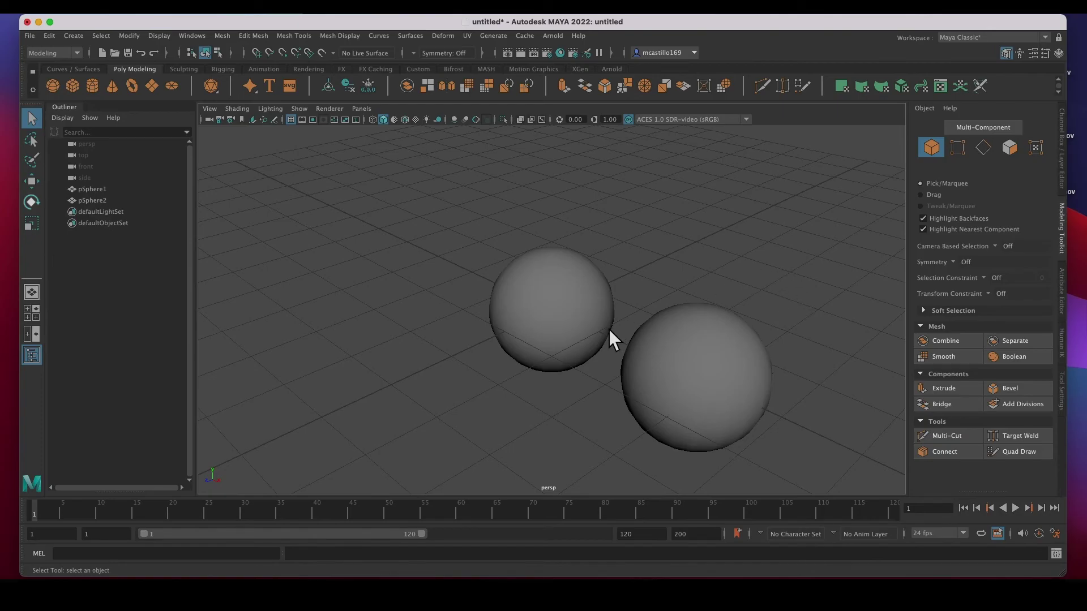
# Step: Select pSphere1, step to pSphere2, then marquee over both to select 2 objects
pyautogui.click(550, 303)
pyautogui.press('Right')
pyautogui.moveTo(474, 223); pyautogui.dragTo(689, 395)
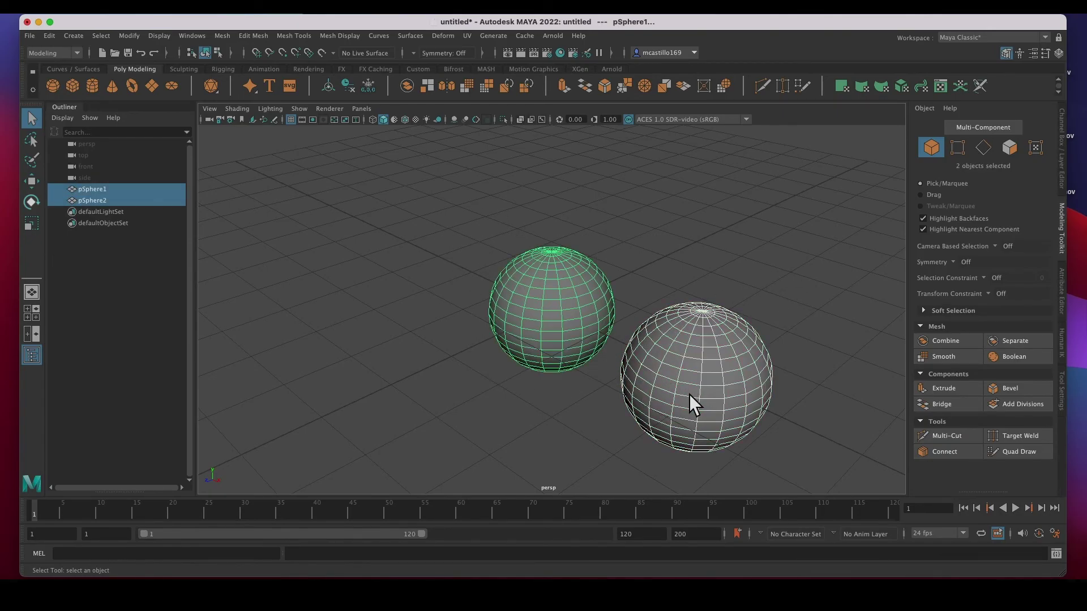